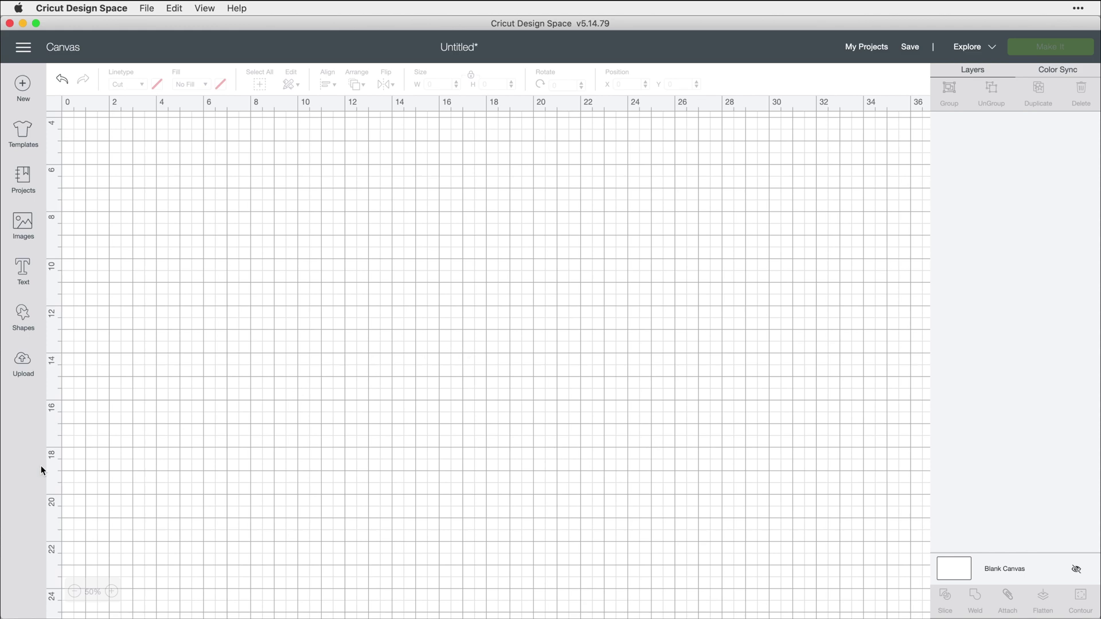
# Step: Drop IMG_1228.JPG from Downloads onto remove.bg's upload area to strip its background
pyautogui.click(11, 310)
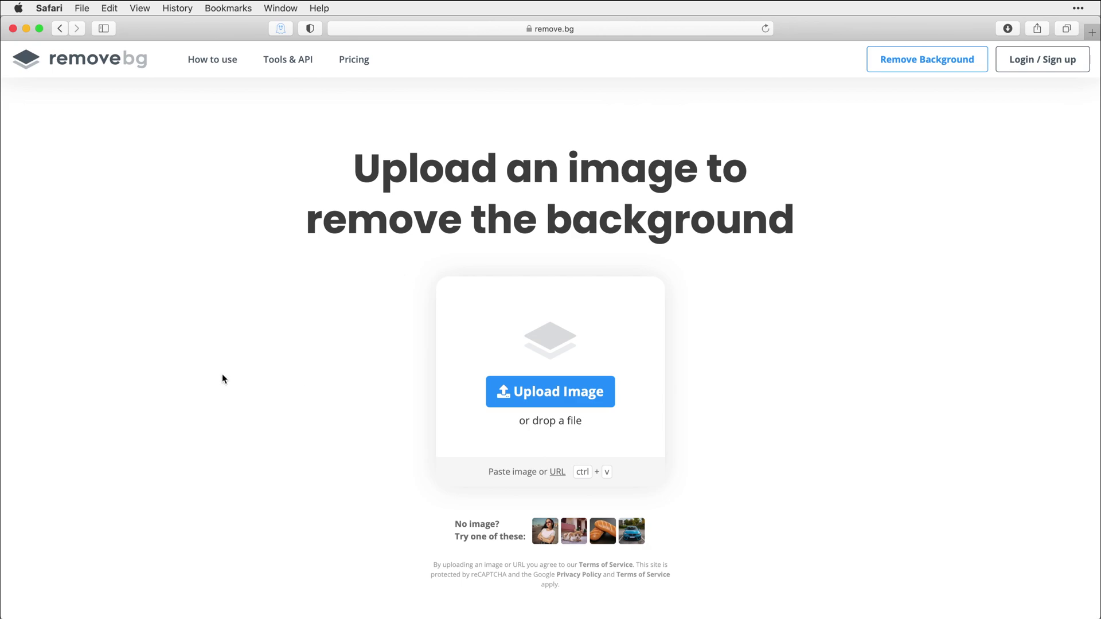
pyautogui.click(10, 282)
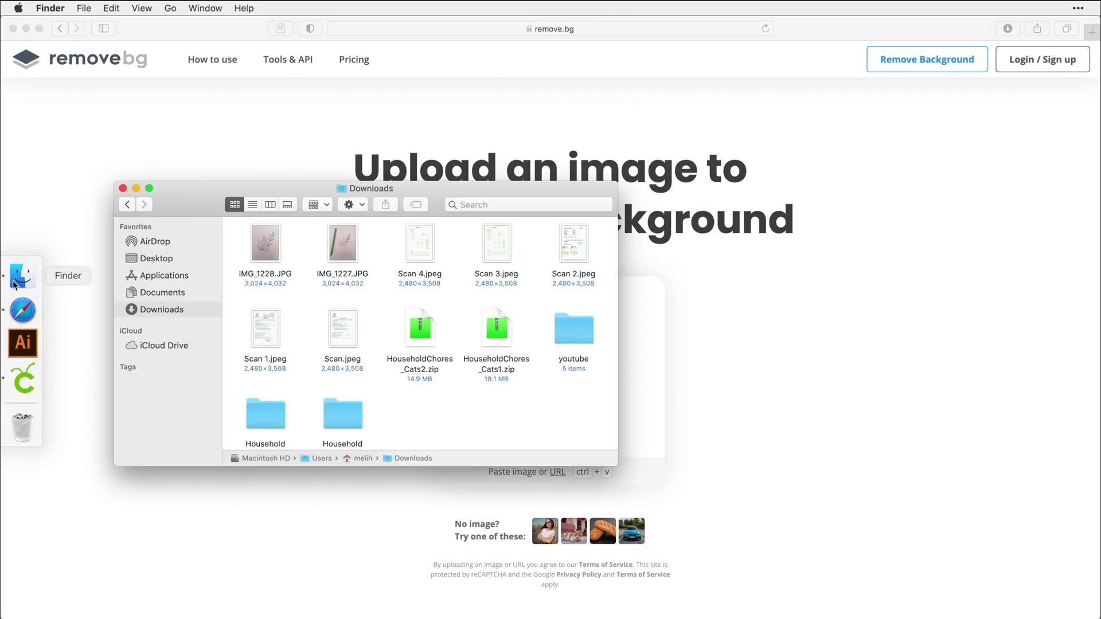
pyautogui.moveTo(323, 187)
pyautogui.mouseDown()
pyautogui.moveTo(273, 189)
pyautogui.moveTo(219, 158)
pyautogui.mouseUp()
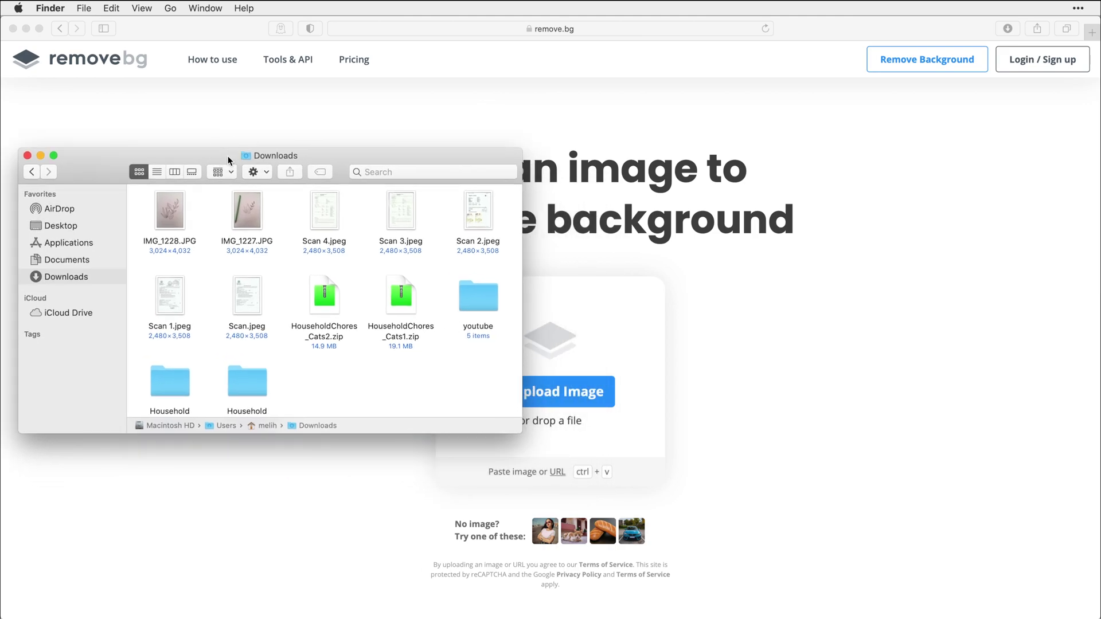
pyautogui.moveTo(165, 216)
pyautogui.mouseDown()
pyautogui.moveTo(488, 382)
pyautogui.moveTo(573, 389)
pyautogui.mouseUp()
pyautogui.click(92, 123)
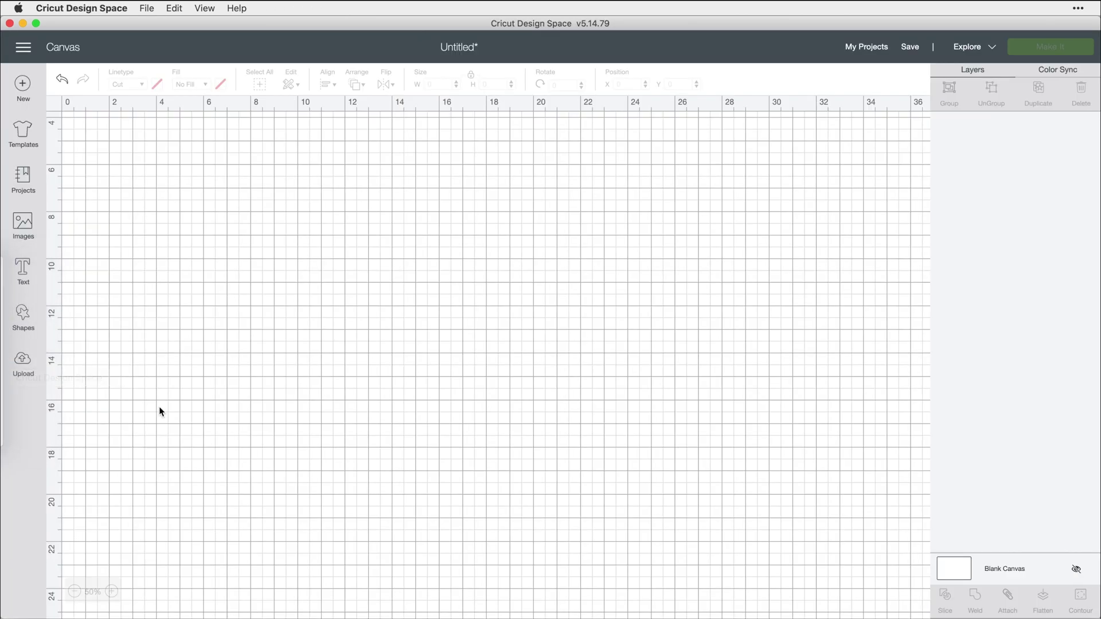
# Step: Select the background-removed floral PNG as a new upload image
pyautogui.click(26, 368)
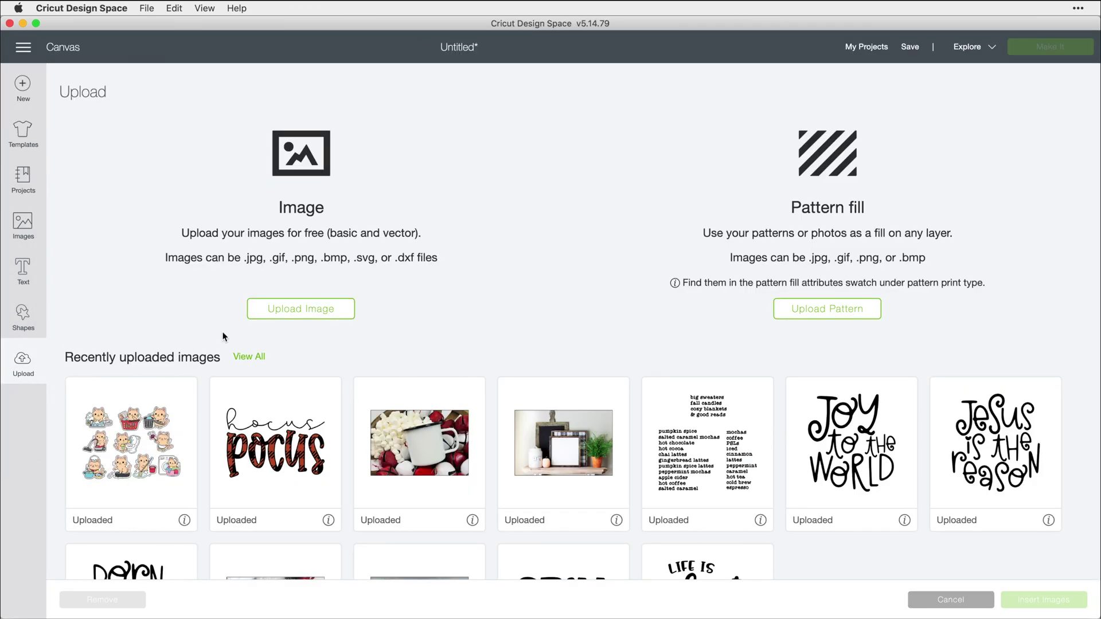
pyautogui.click(307, 312)
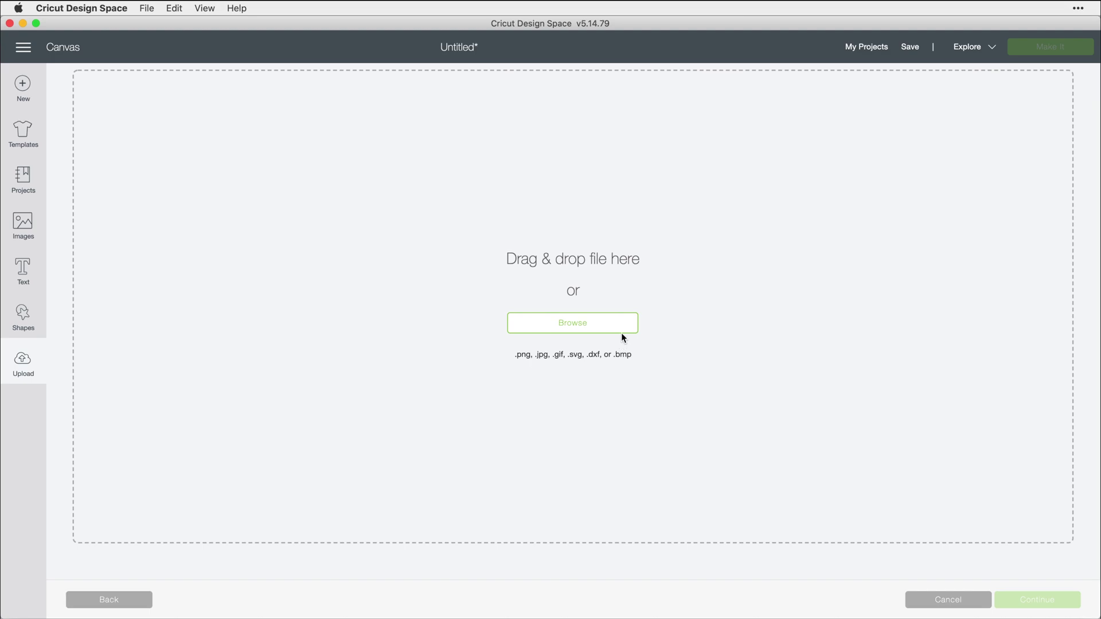
pyautogui.click(594, 327)
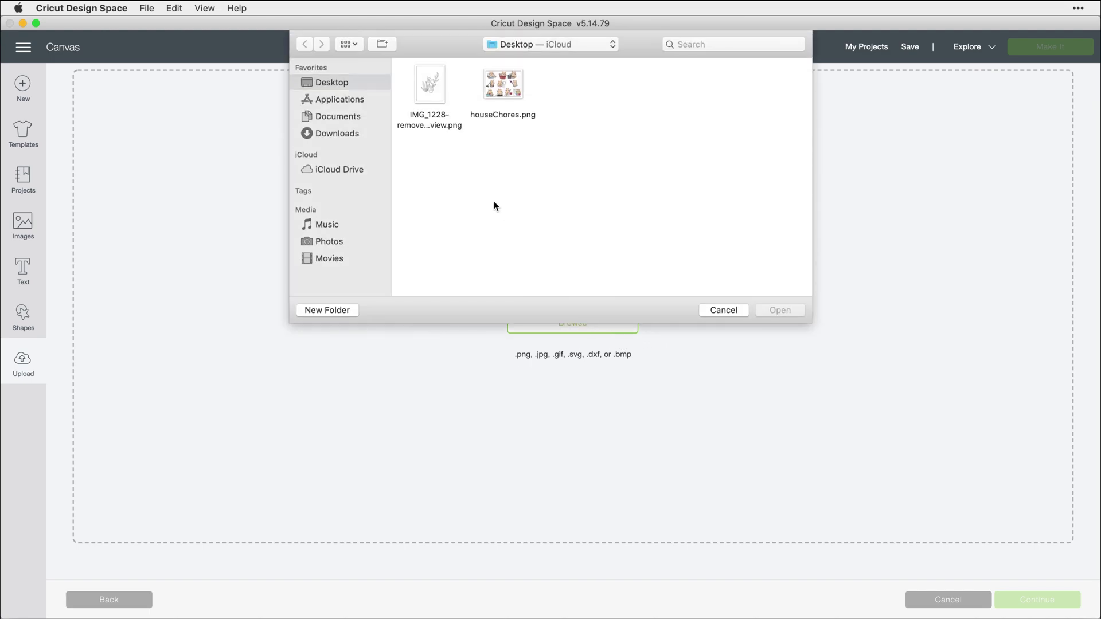
pyautogui.click(430, 101)
pyautogui.click(780, 310)
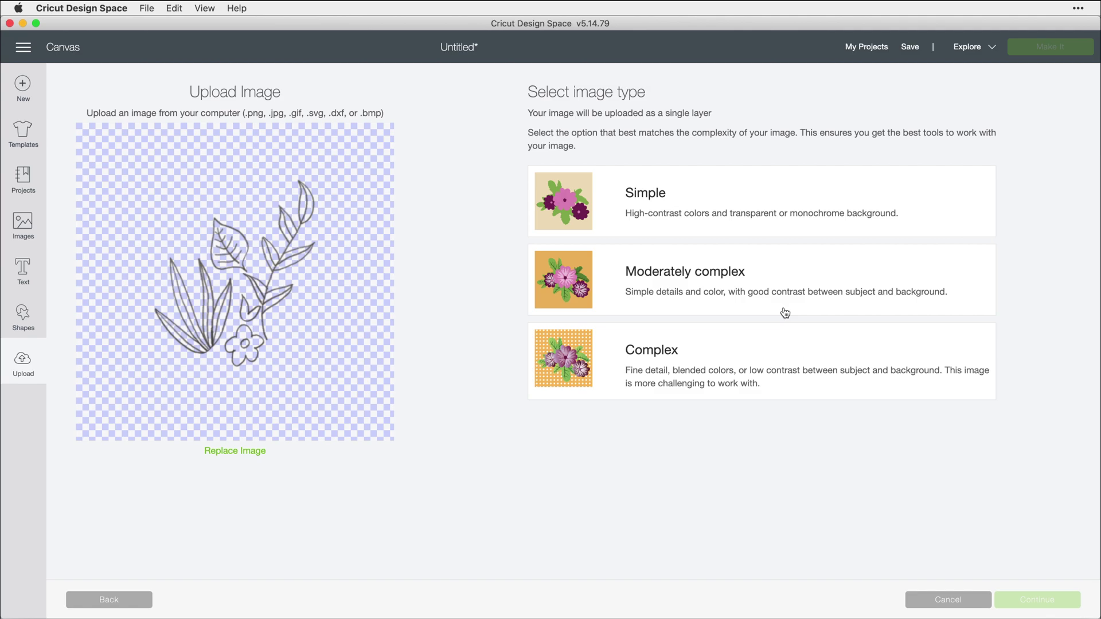
# Step: Mark it as a Simple image, skip erasing, and choose Cut image
pyautogui.click(709, 216)
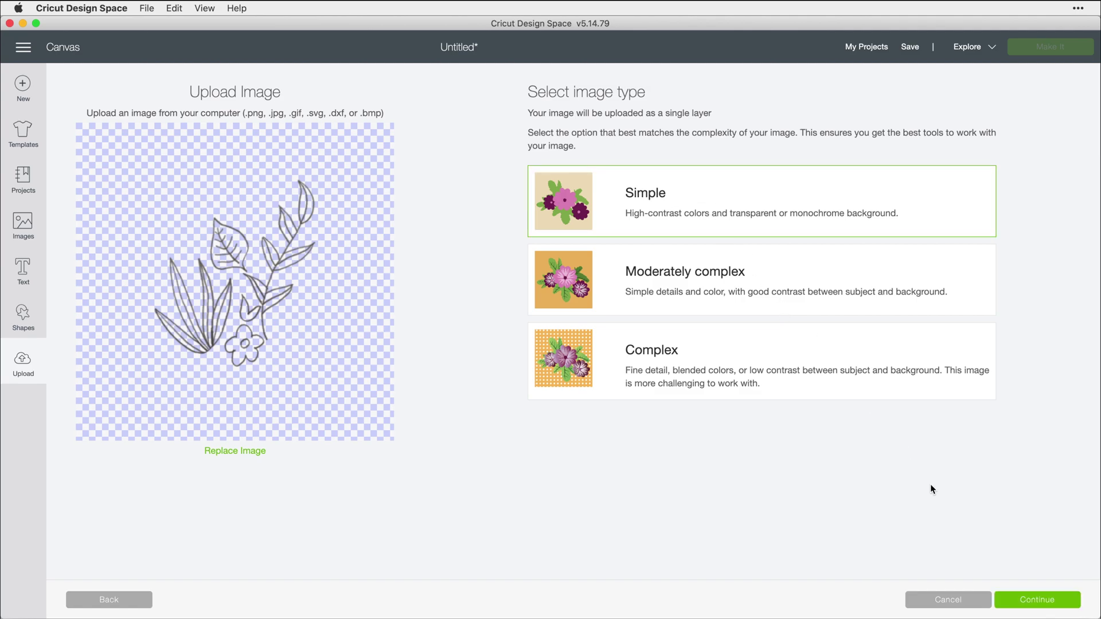
pyautogui.click(1028, 602)
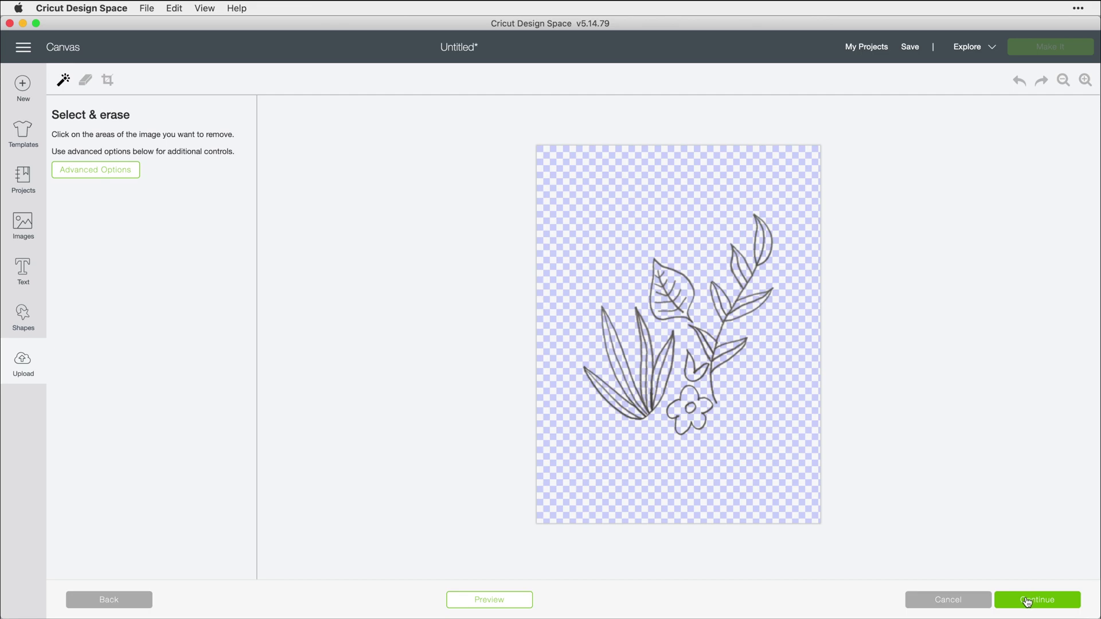
pyautogui.click(1028, 601)
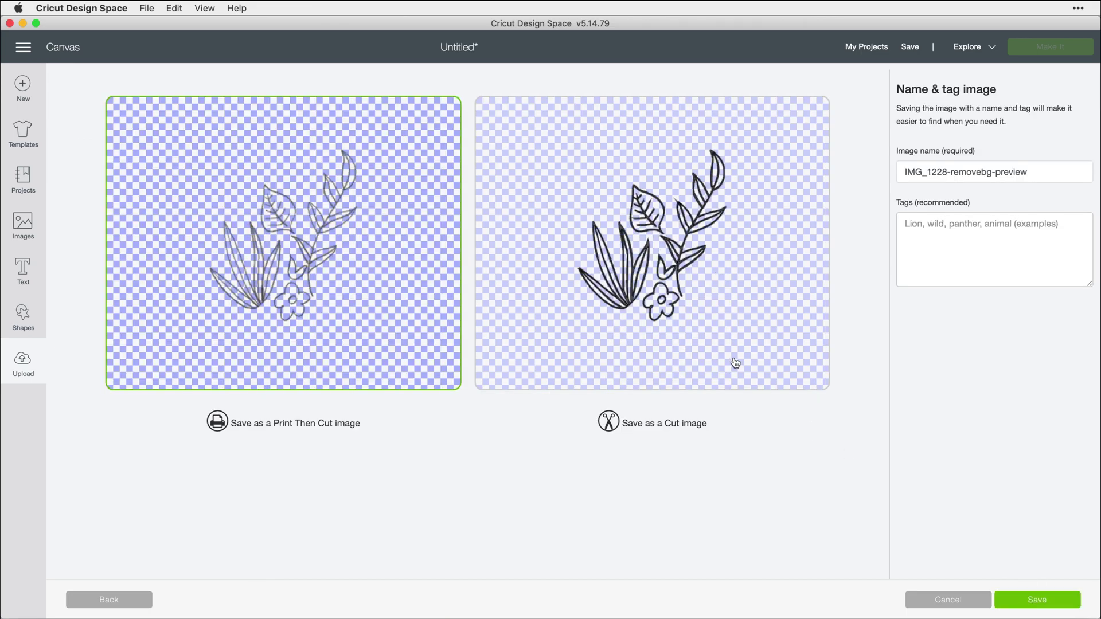
pyautogui.click(736, 364)
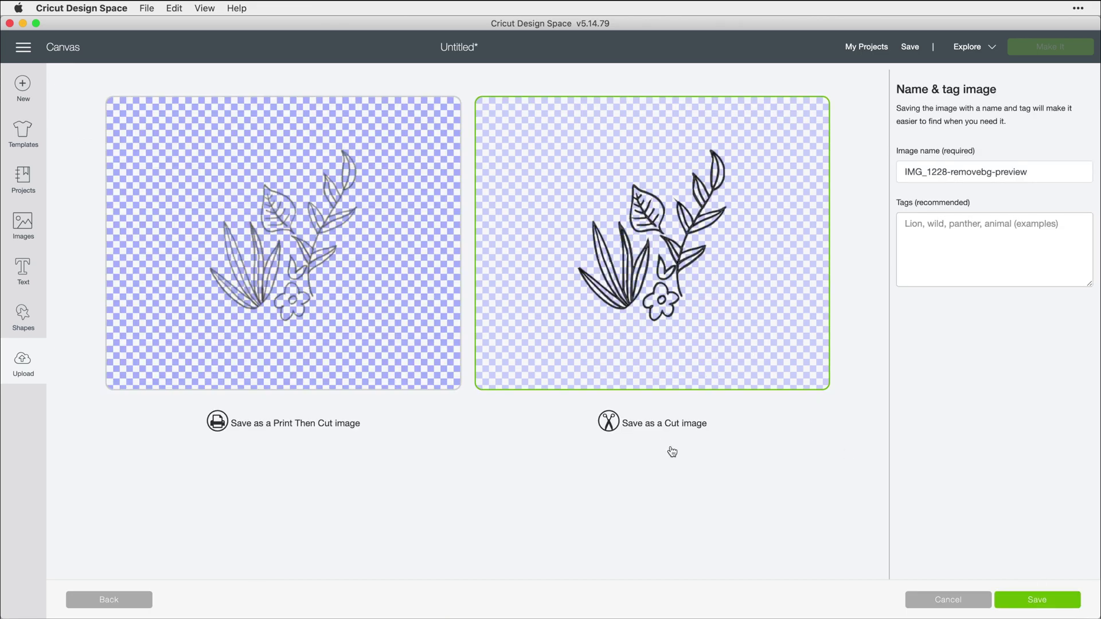
# Step: Save the floral cut image, insert it onto the canvas, and enlarge it to 13.205 × 15.352 inches
pyautogui.click(1053, 602)
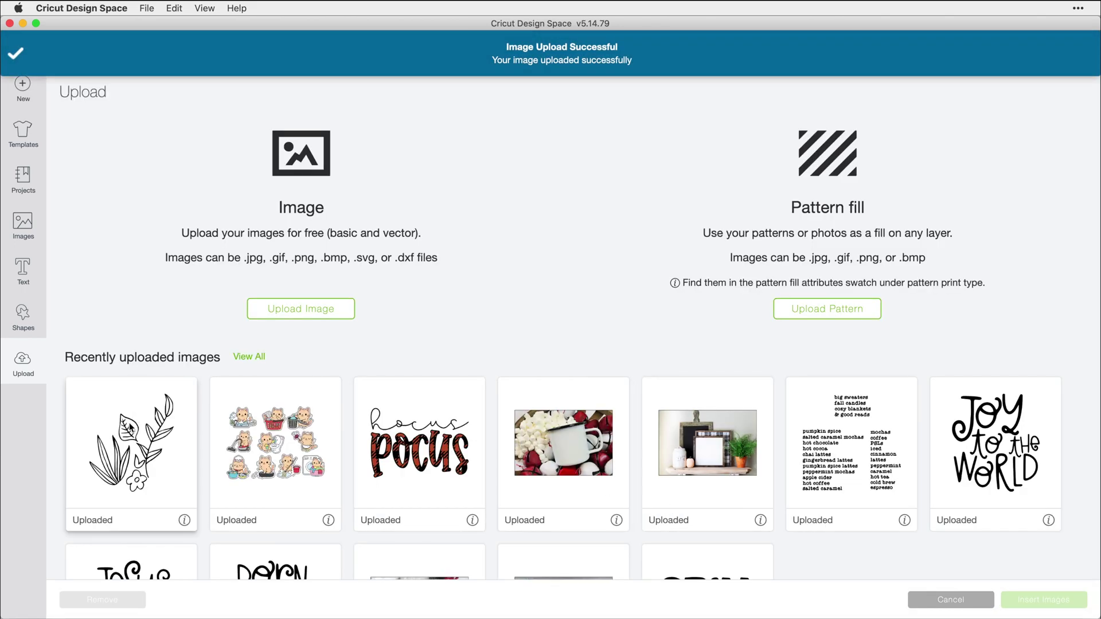
pyautogui.click(131, 425)
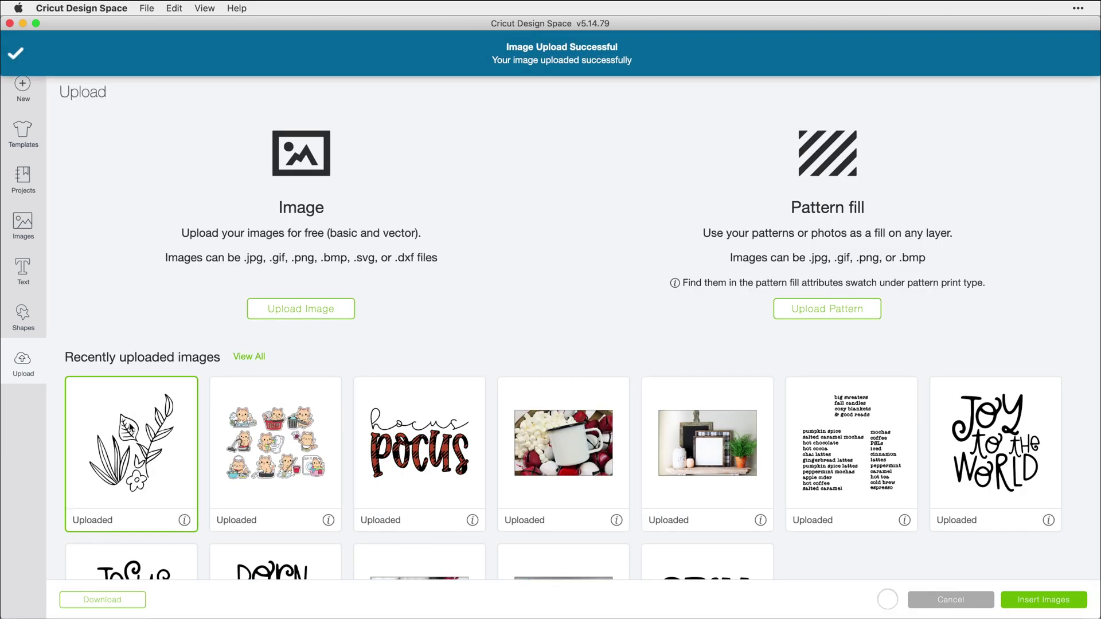
pyautogui.click(1037, 601)
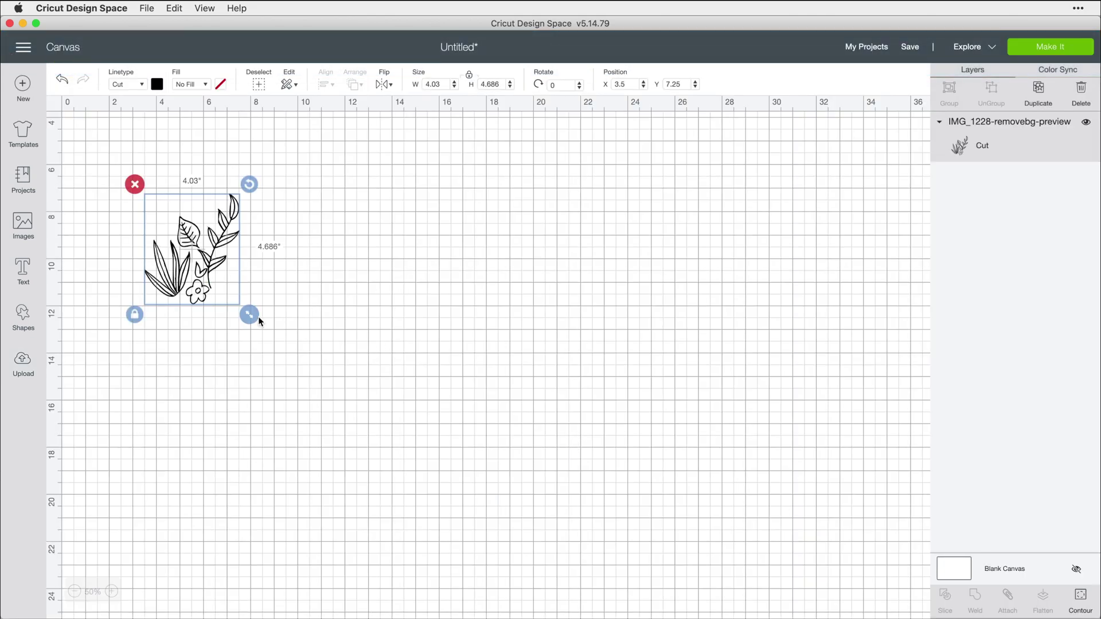
pyautogui.moveTo(249, 314)
pyautogui.mouseDown()
pyautogui.moveTo(332, 442)
pyautogui.moveTo(450, 573)
pyautogui.mouseUp()
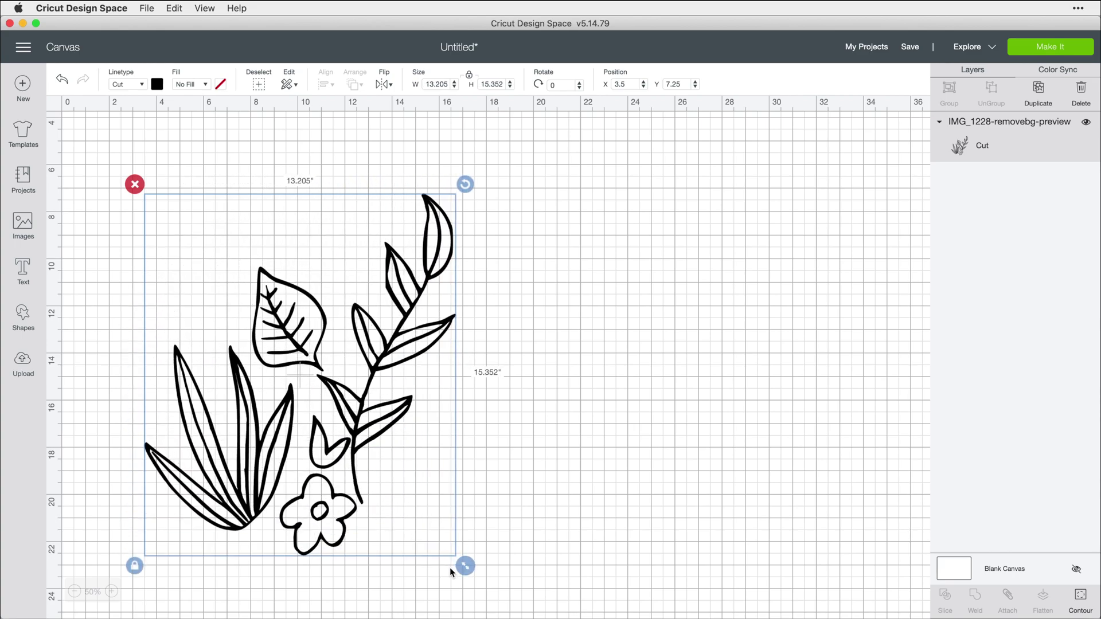
pyautogui.moveTo(363, 405); pyautogui.dragTo(364, 391)
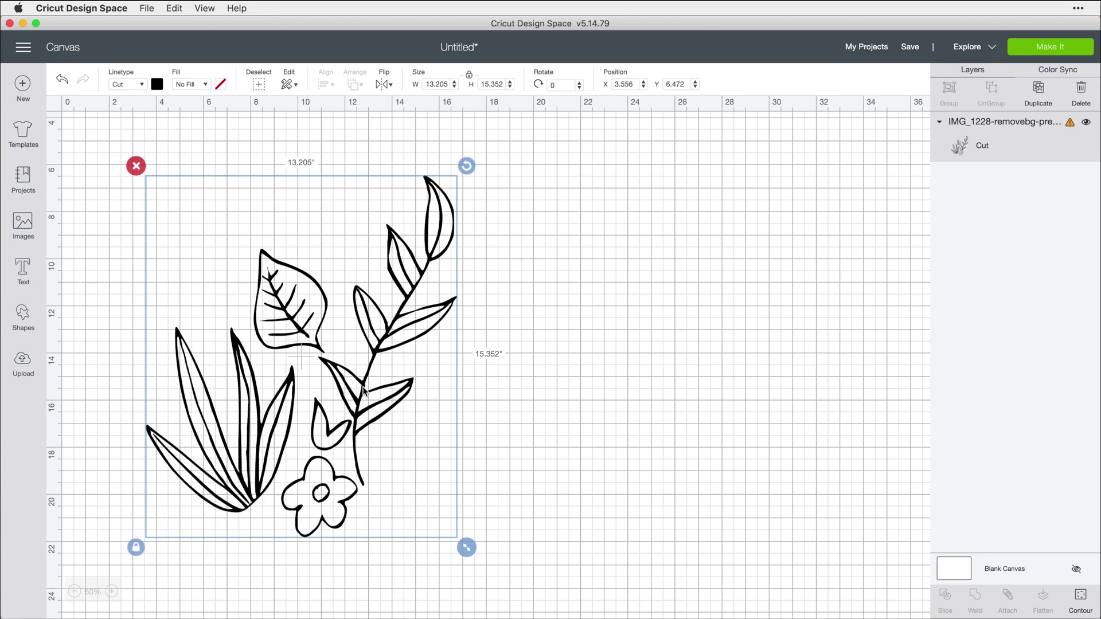